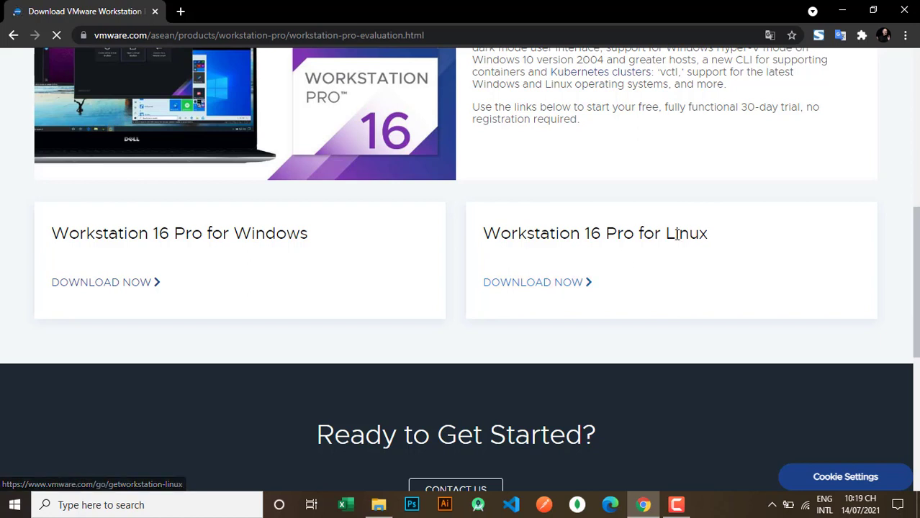
Download Workstation 16 Pro for Windows, launch the downloaded installer and minimize the browser
left_click_drag(664, 233, 721, 237)
left_click_drag(237, 235, 325, 238)
left_click(103, 287)
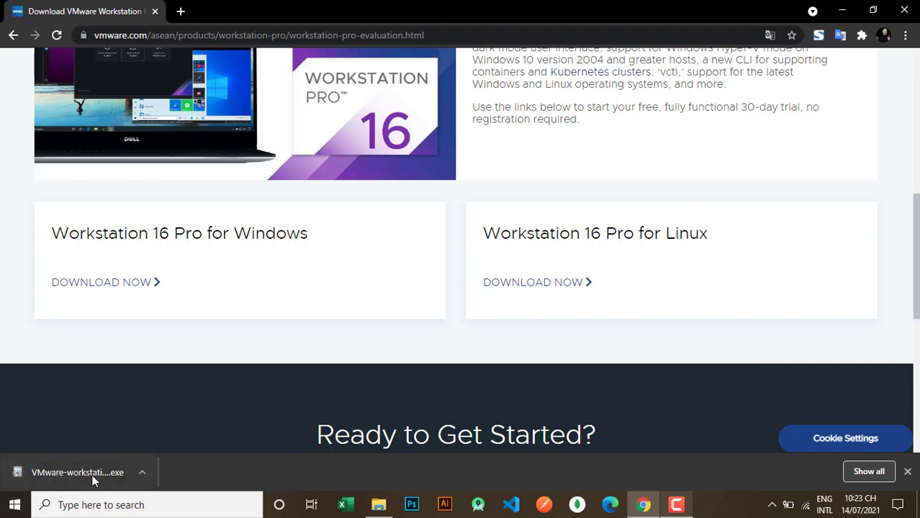
left_click(142, 472)
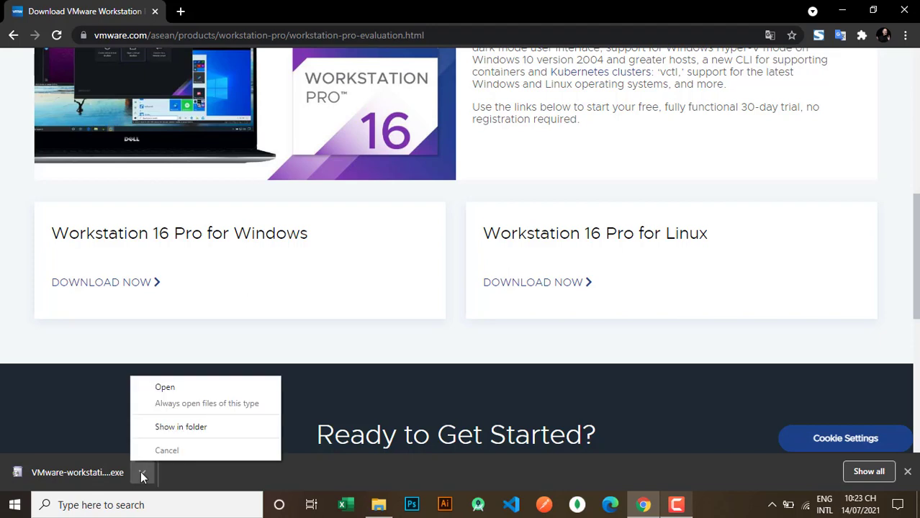
left_click(175, 384)
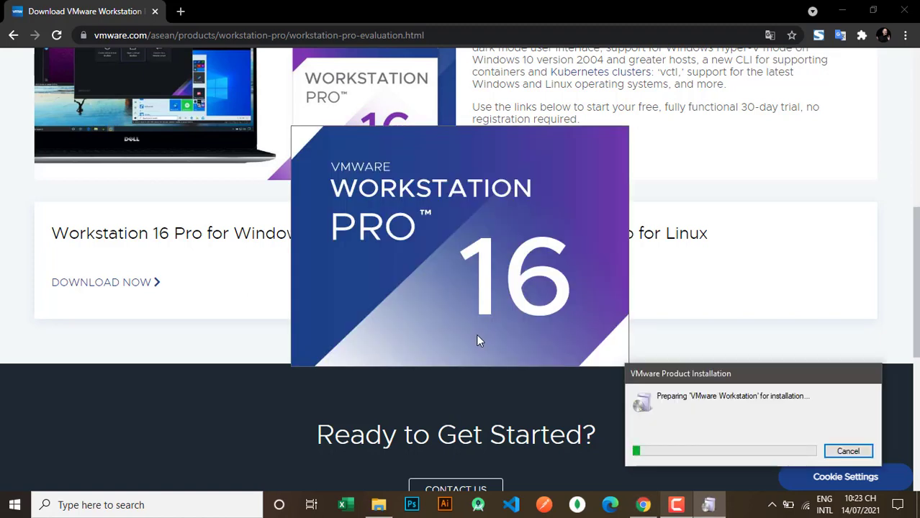
left_click(842, 11)
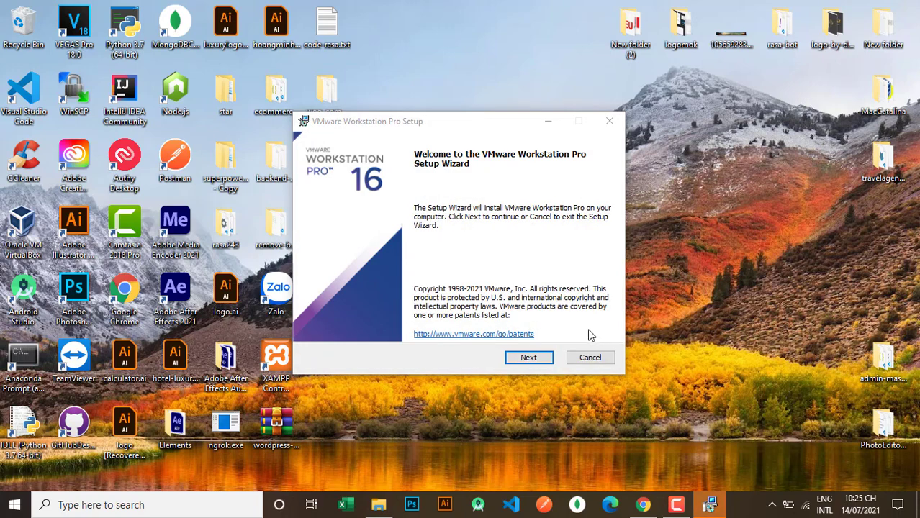
Start the VMware Workstation Pro setup and accept the terms of the end-user license agreement
left_click(518, 359)
left_click(517, 359)
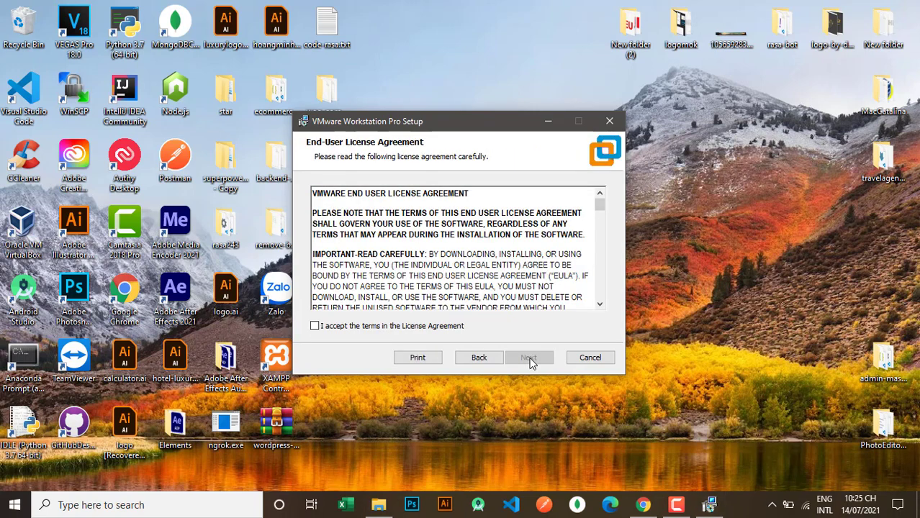
left_click(314, 326)
left_click(527, 360)
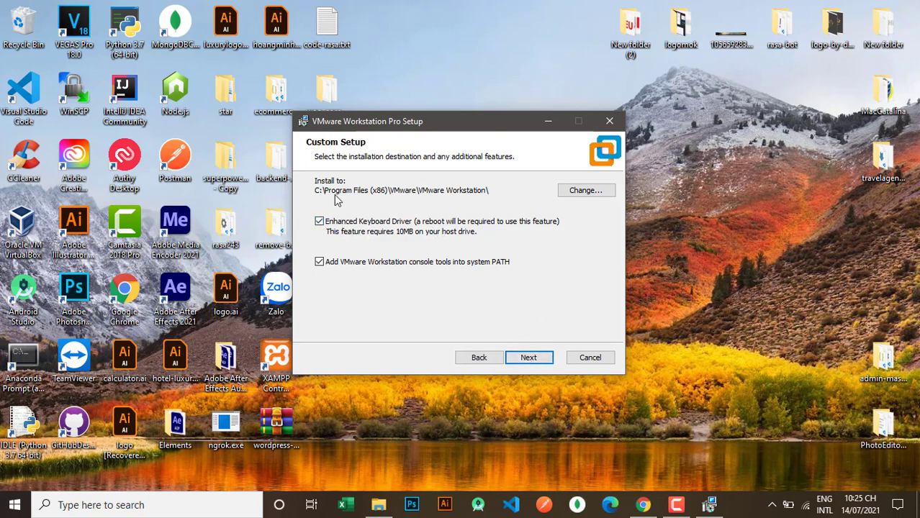
Install with the Enhanced Keyboard Driver, console tools in PATH, startup update checks, no Customer Experience Improvement Program, and Desktop and Start Menu shortcuts
left_click(528, 357)
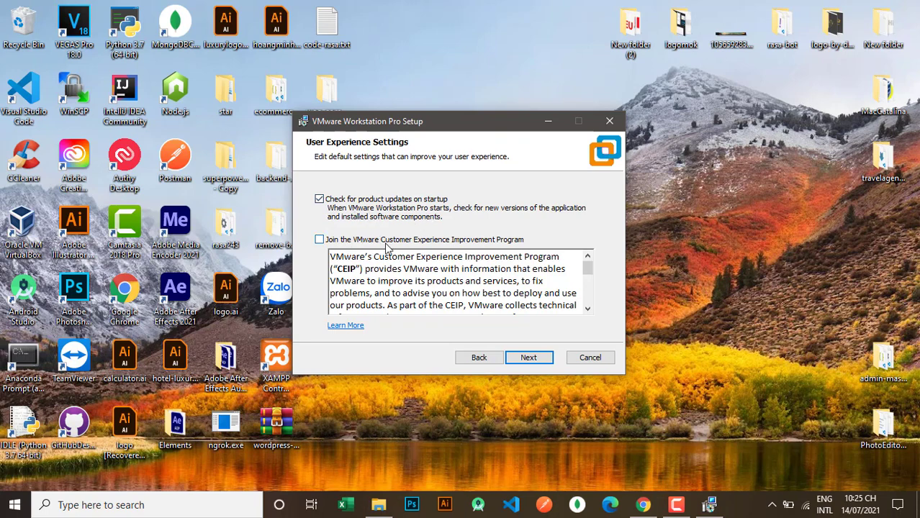
left_click(529, 357)
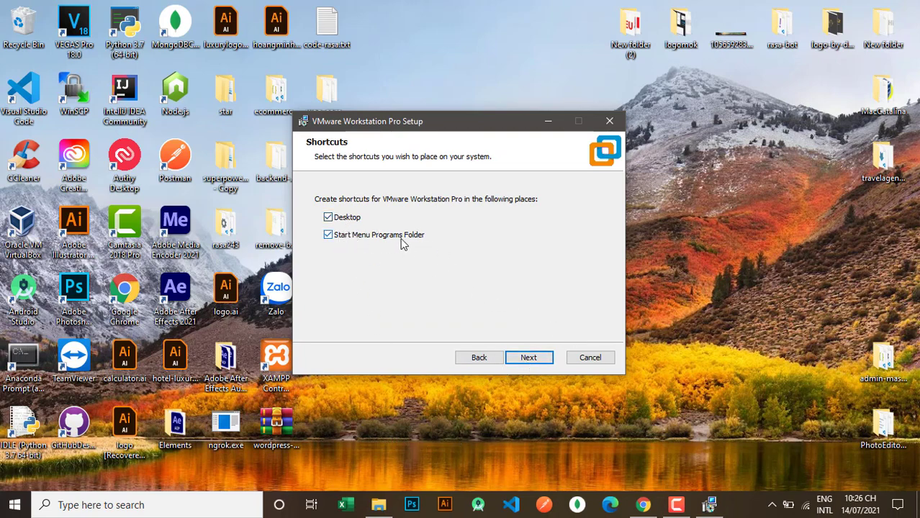
left_click(537, 360)
left_click(533, 358)
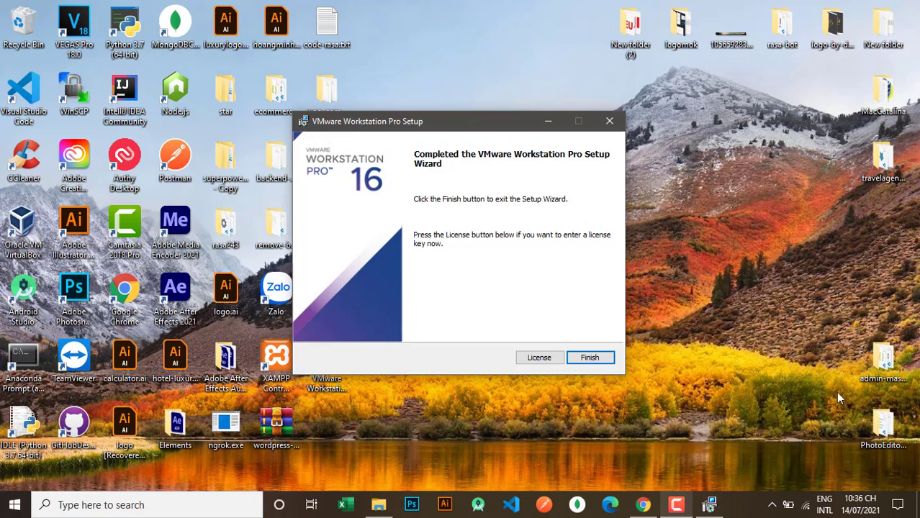
Finish the setup wizard without entering a license key and decline the immediate system restart
left_click_drag(416, 124, 473, 124)
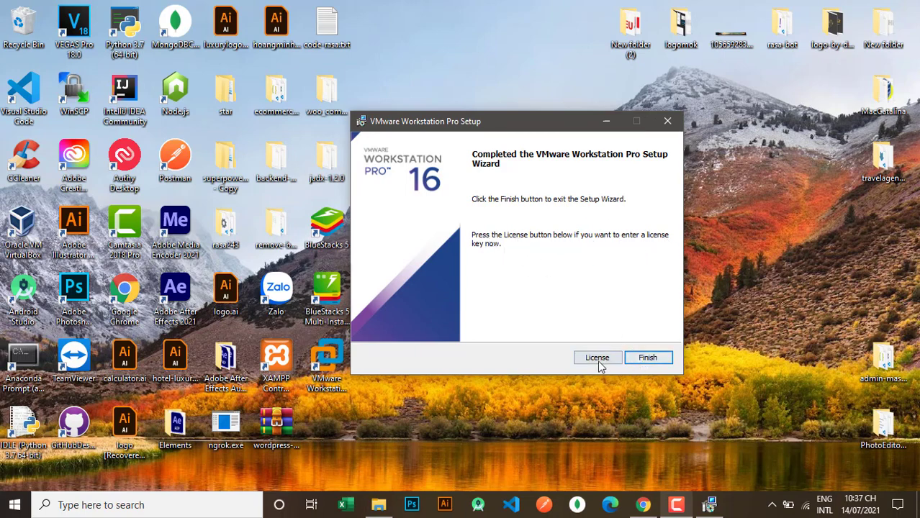
left_click(661, 359)
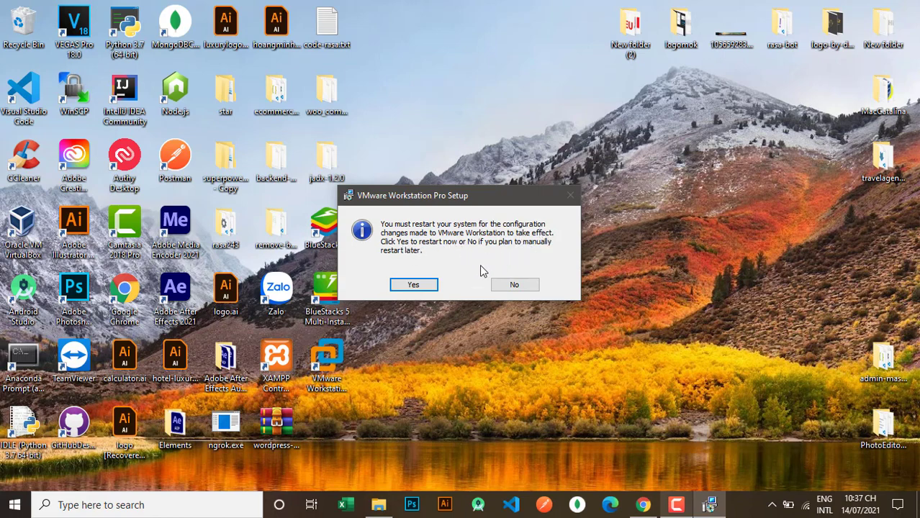
left_click(507, 285)
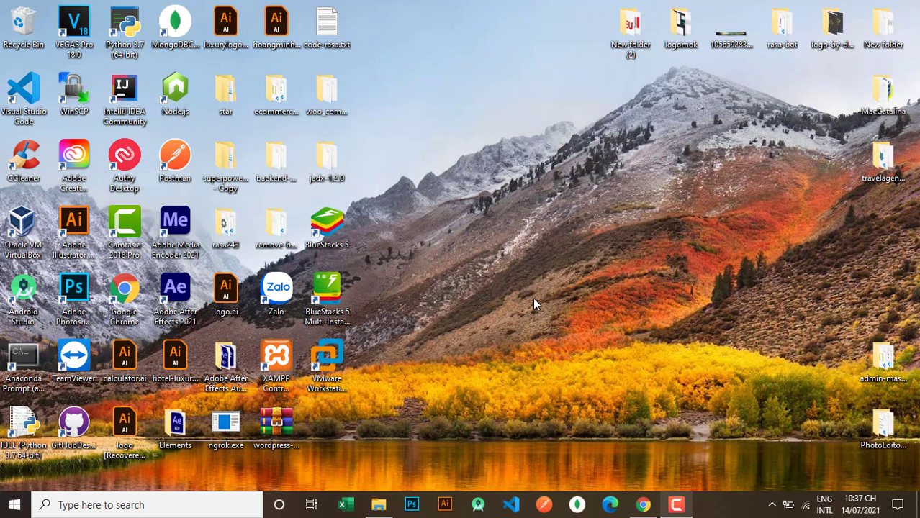
Launch VMware Workstation and activate the 30-day trial instead of using a license key
double_click(333, 364)
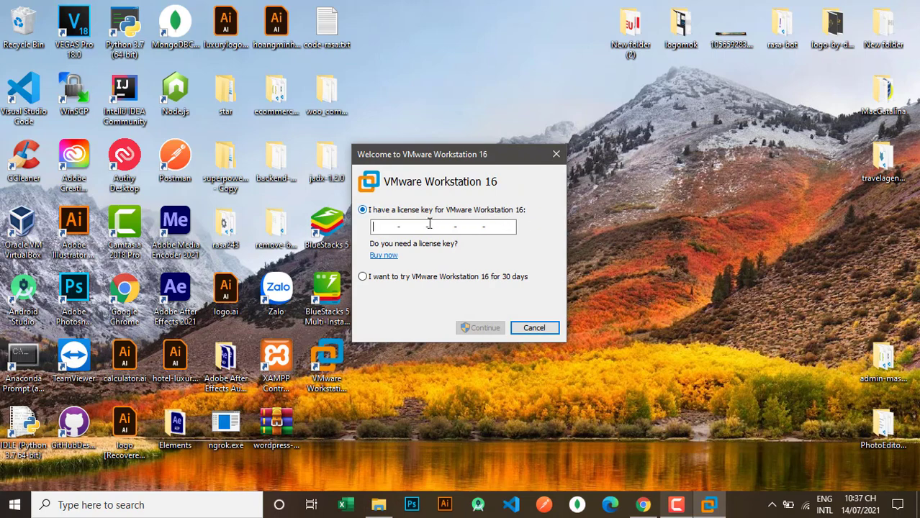
left_click(365, 281)
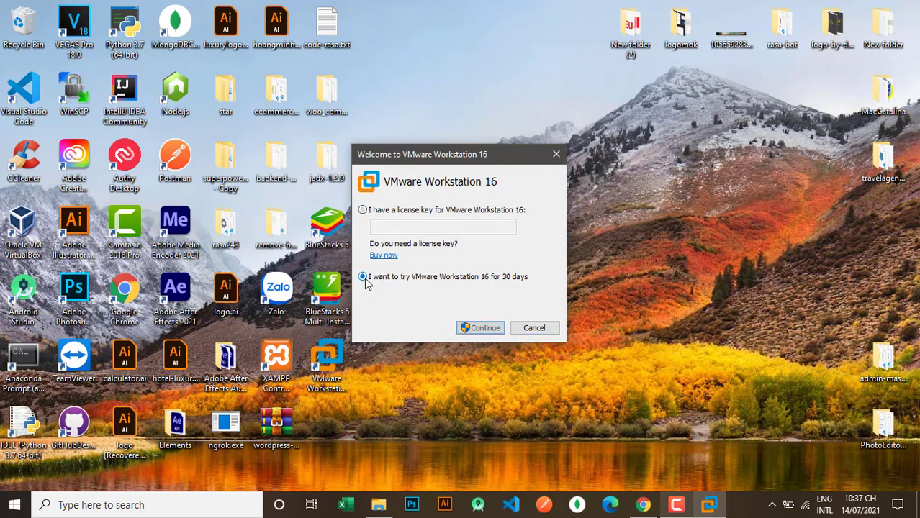
left_click(363, 211)
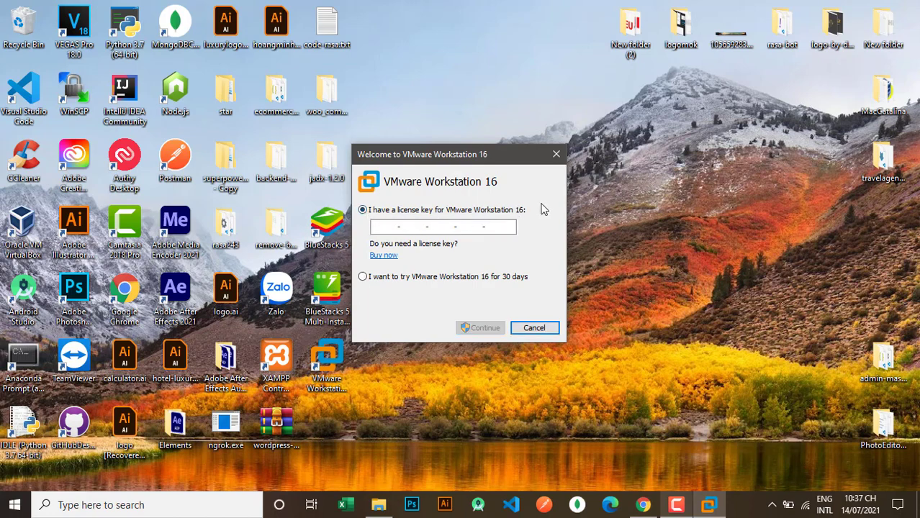
left_click(365, 279)
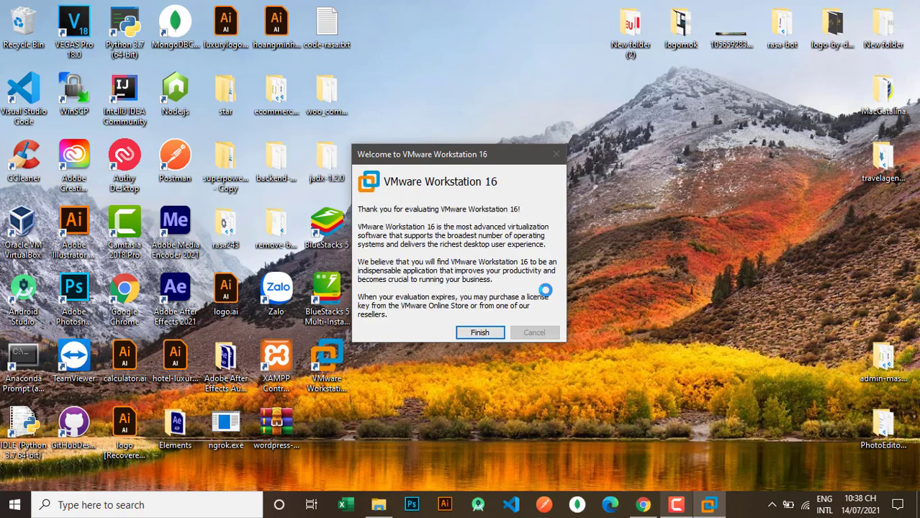
left_click(475, 332)
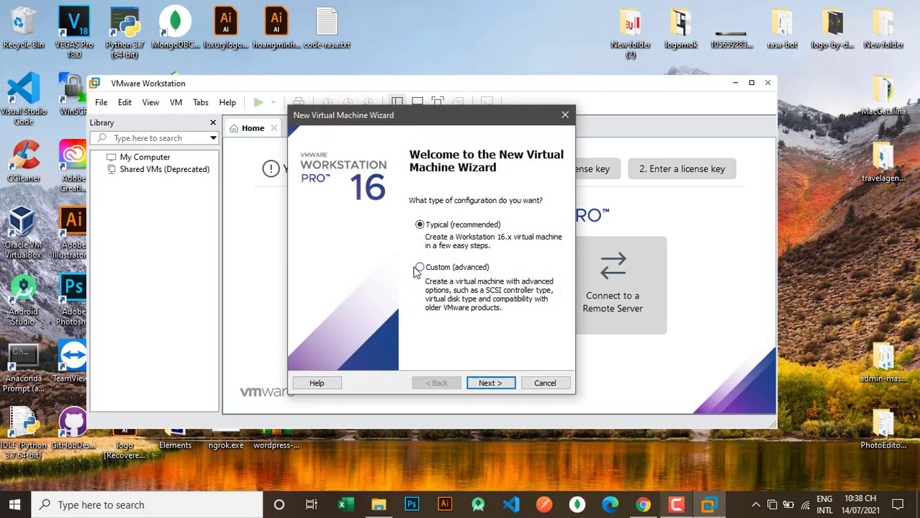
Choose the Custom (advanced) configuration for the new virtual machine and keep hardware compatibility at Workstation 16.x
left_click(421, 269)
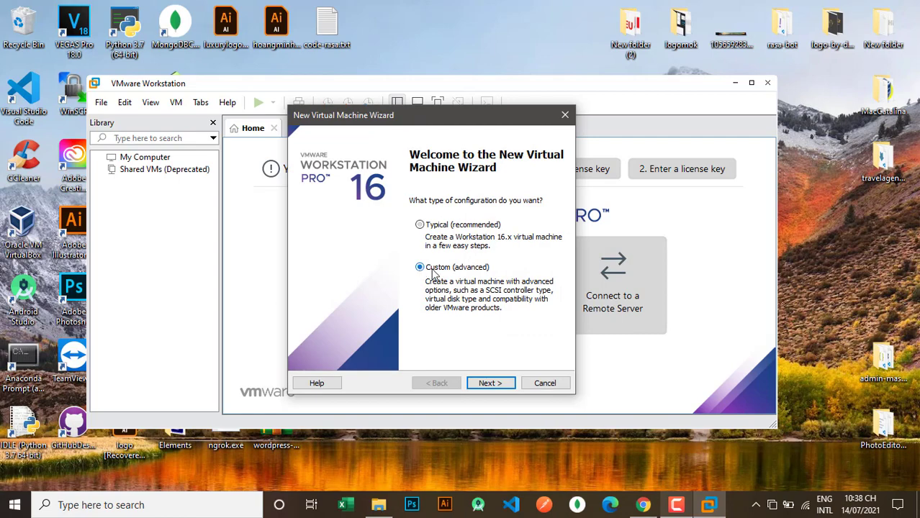
left_click(492, 382)
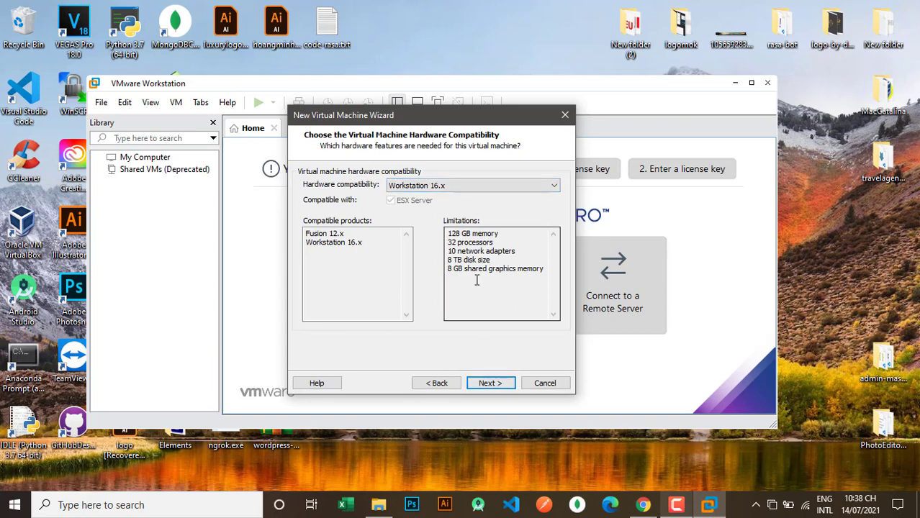
left_click_drag(452, 249, 524, 313)
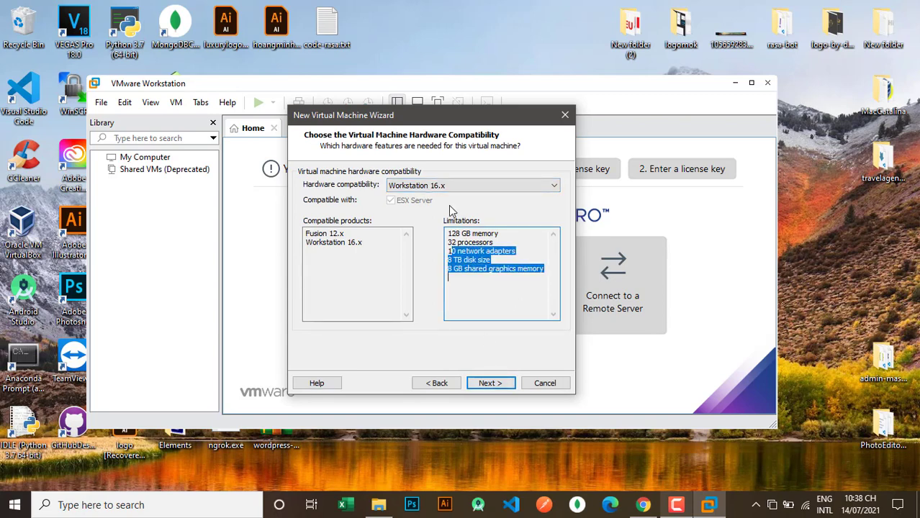
left_click(448, 185)
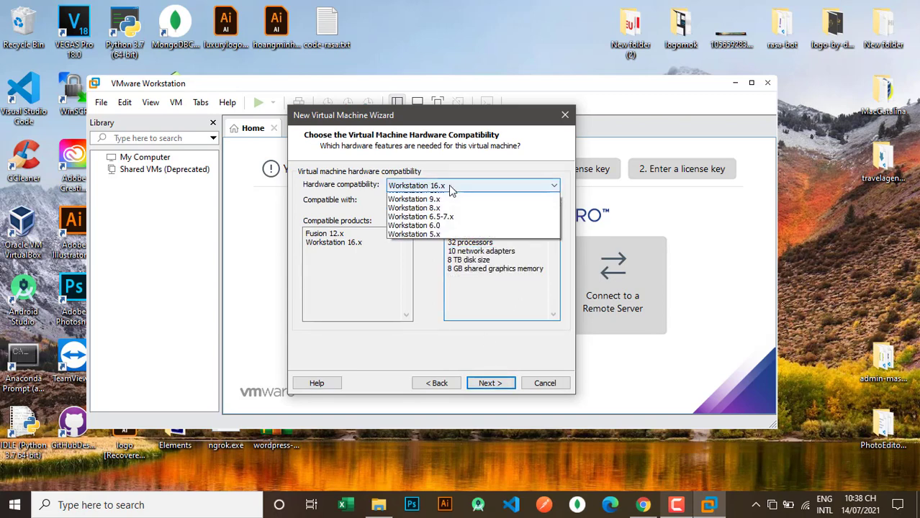
left_click(342, 296)
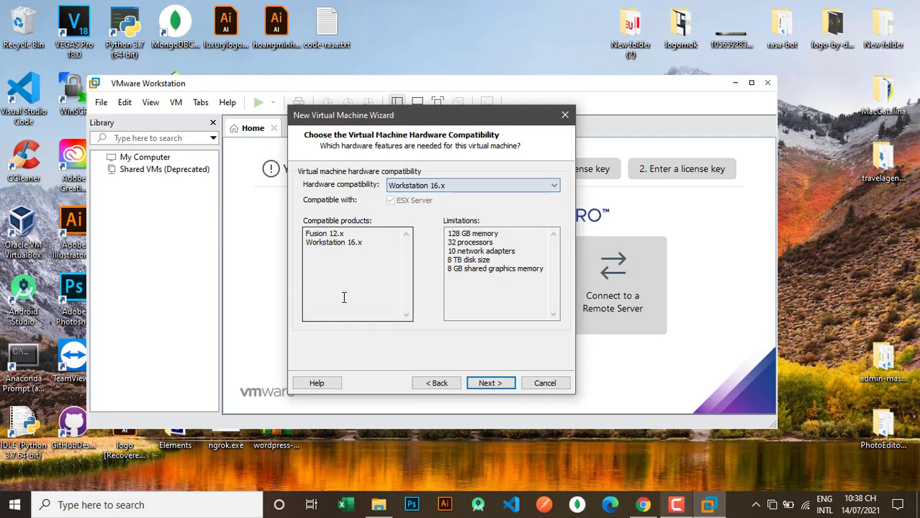
left_click(489, 383)
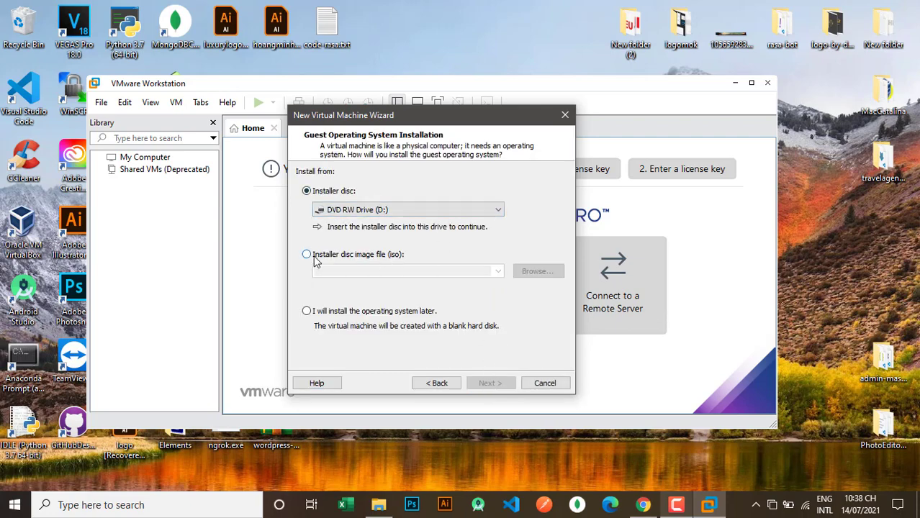
Select debian-10.6.0-amd64-netinst.iso from the Desktop as the installer disc image for the guest operating system
left_click(307, 254)
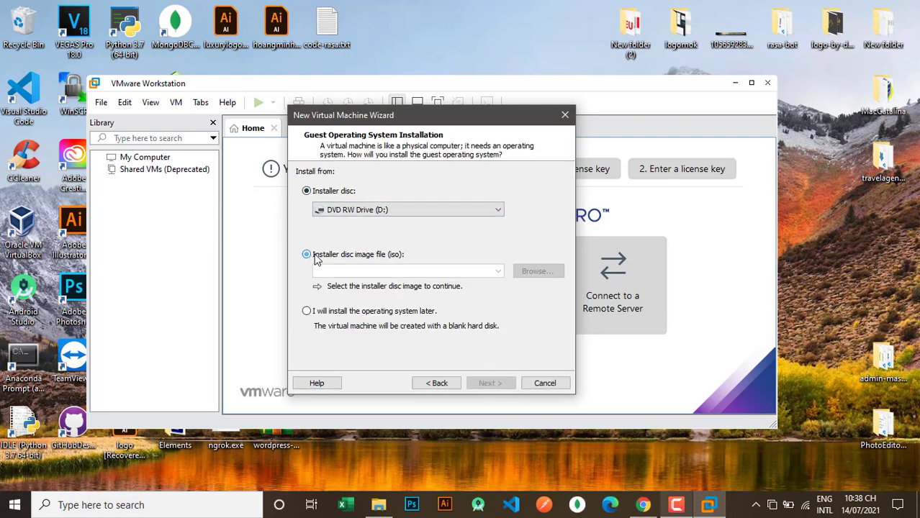
left_click(877, 238)
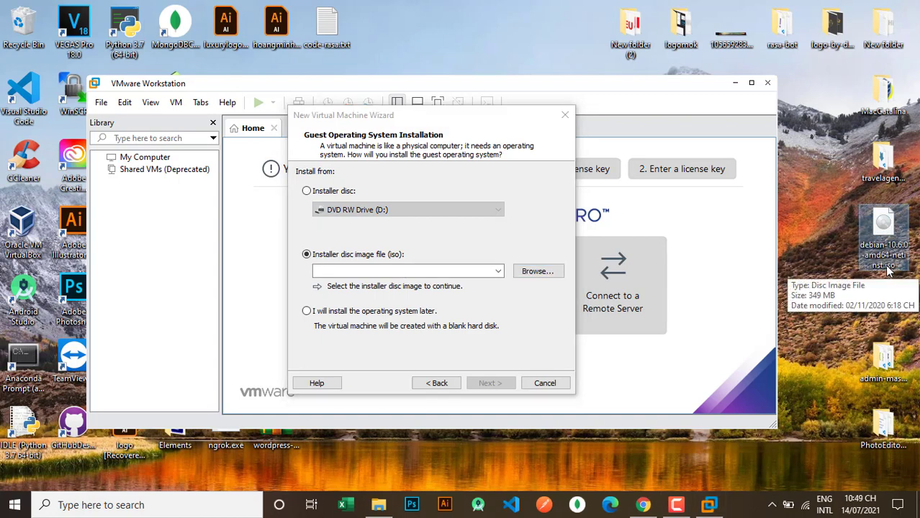
left_click(404, 262)
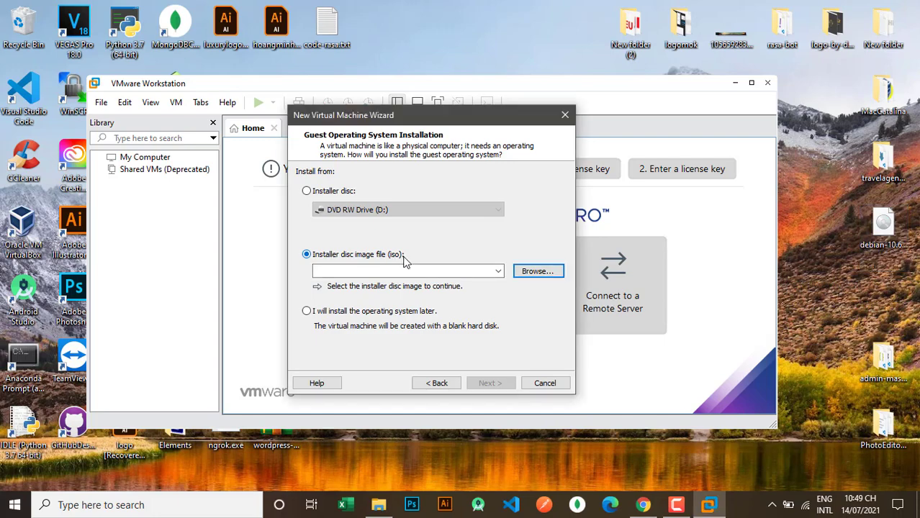
left_click(533, 271)
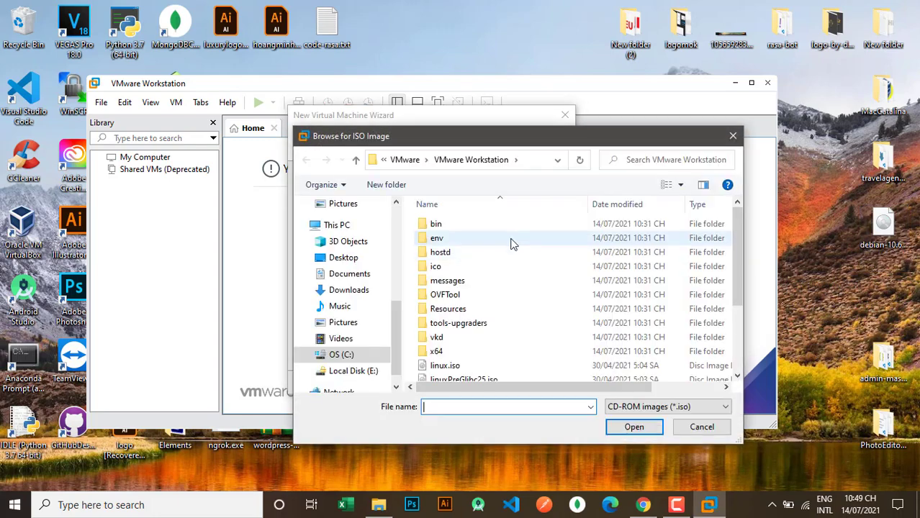
left_click(339, 257)
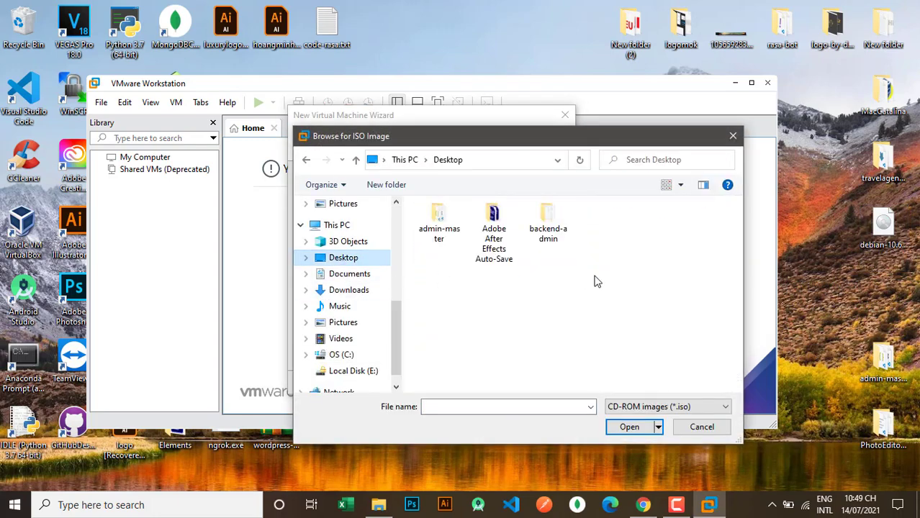
left_click(492, 353)
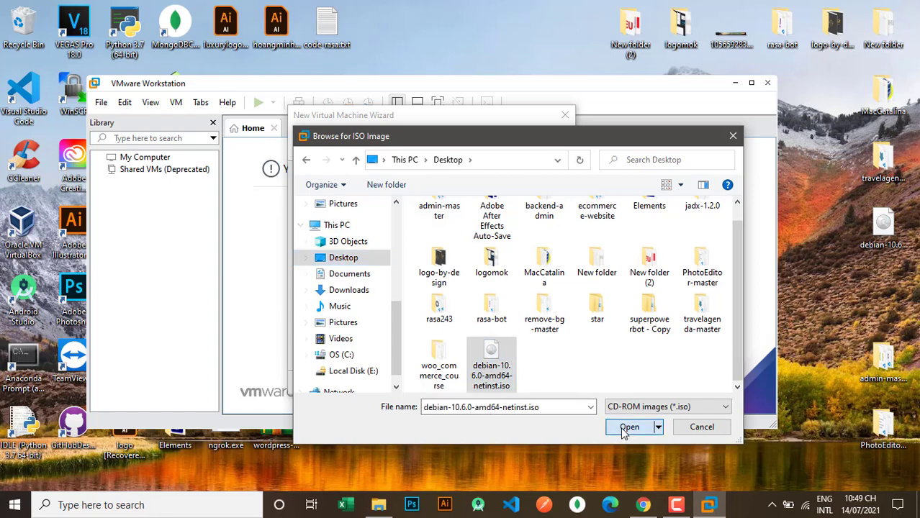
left_click(626, 428)
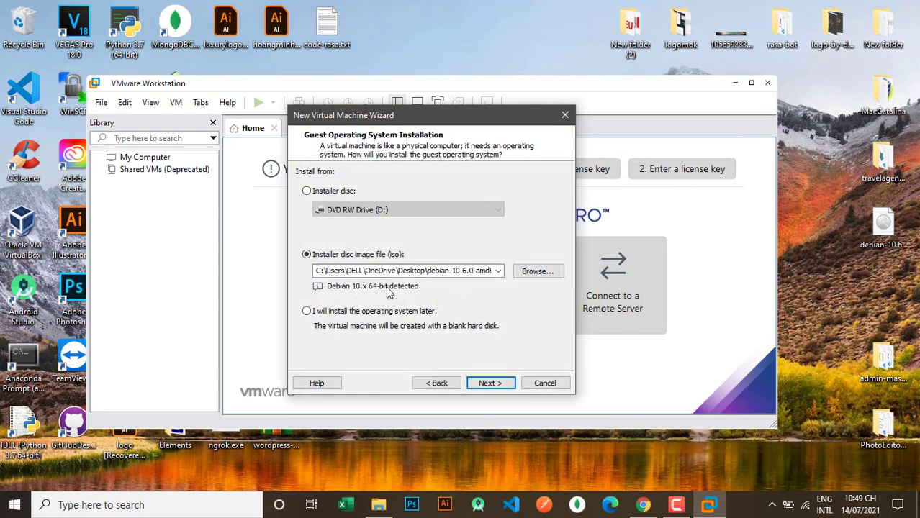
left_click(488, 383)
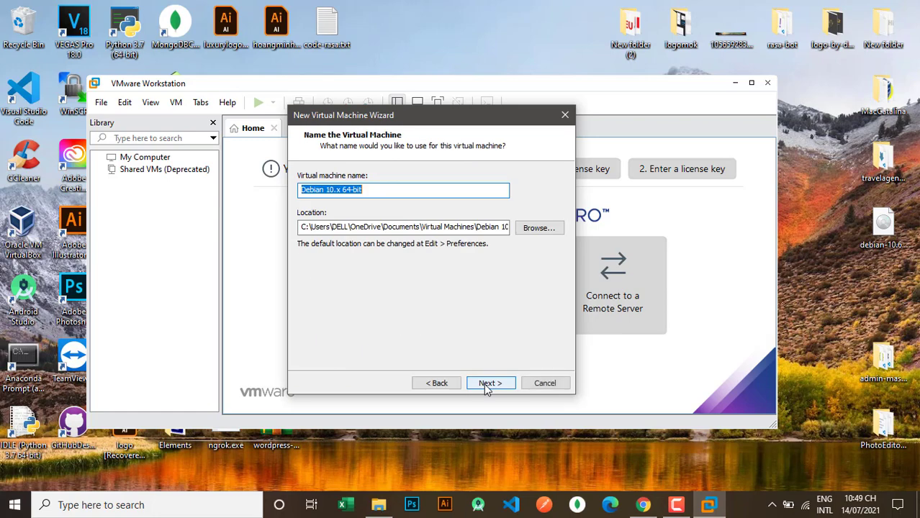
Keep the virtual machine name Debian 10.x 64-bit and its default location, and set the number of processors to 2
left_click(389, 193)
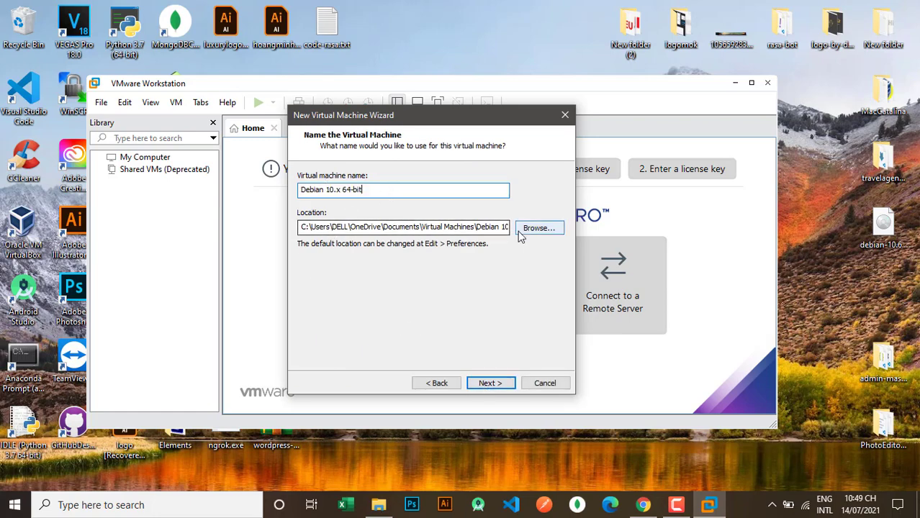
left_click(501, 384)
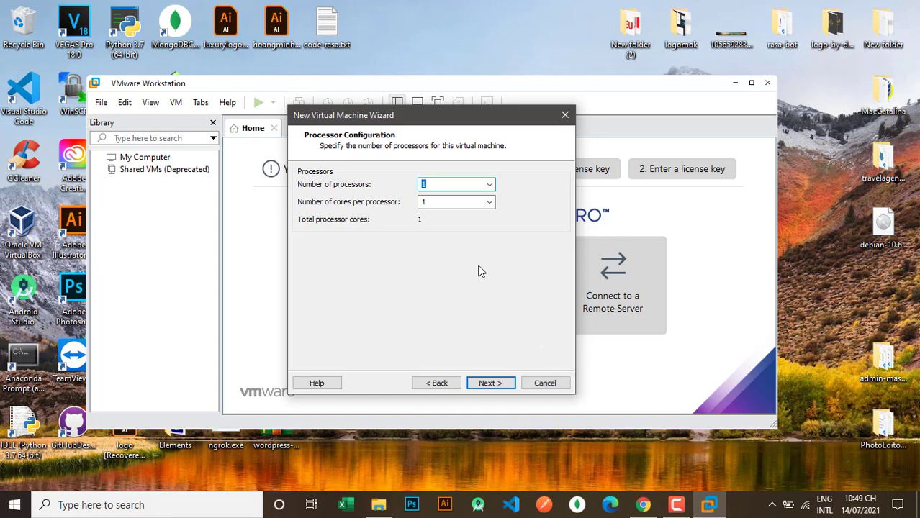
left_click(473, 184)
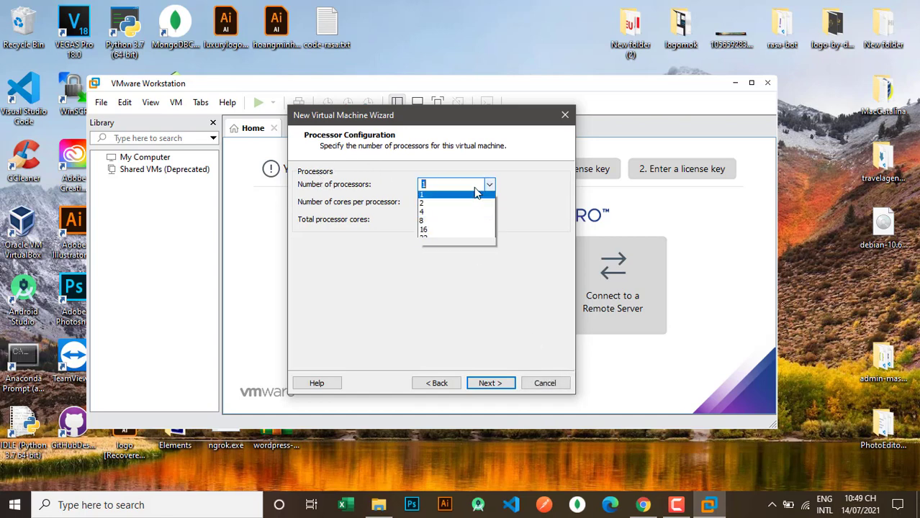
left_click(434, 207)
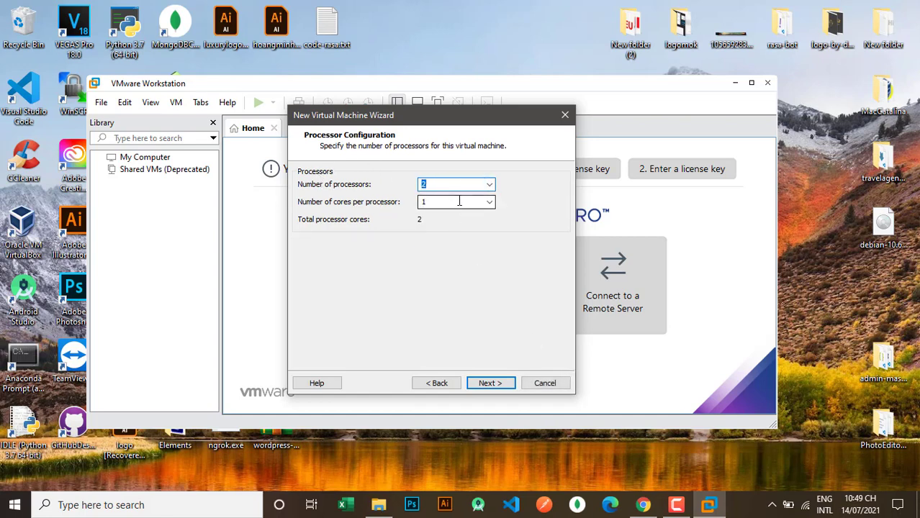
Keep one core per processor and 2048 MB of memory, with network address translation (NAT) as the network type
left_click(486, 383)
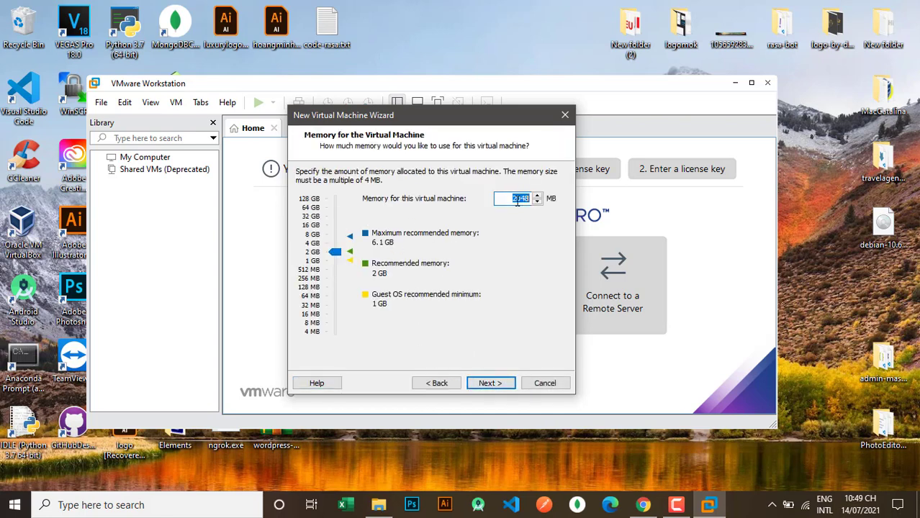
left_click(480, 383)
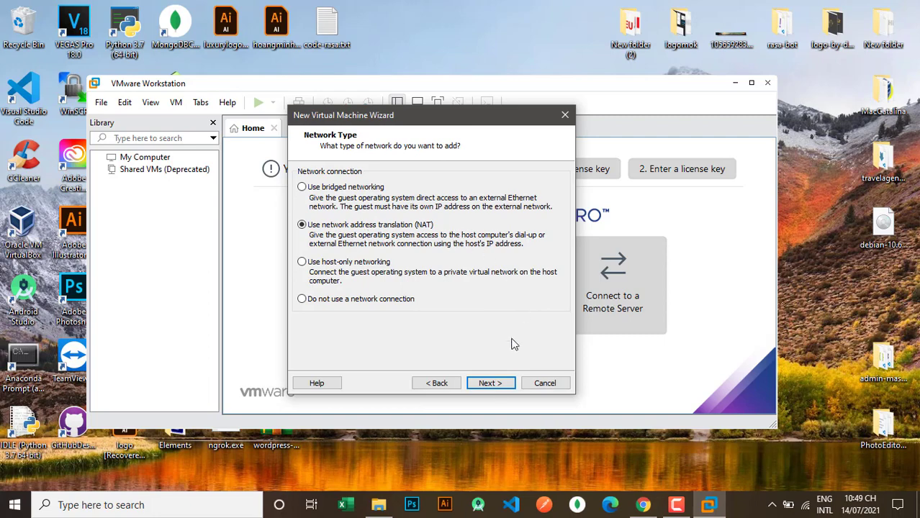
left_click(490, 384)
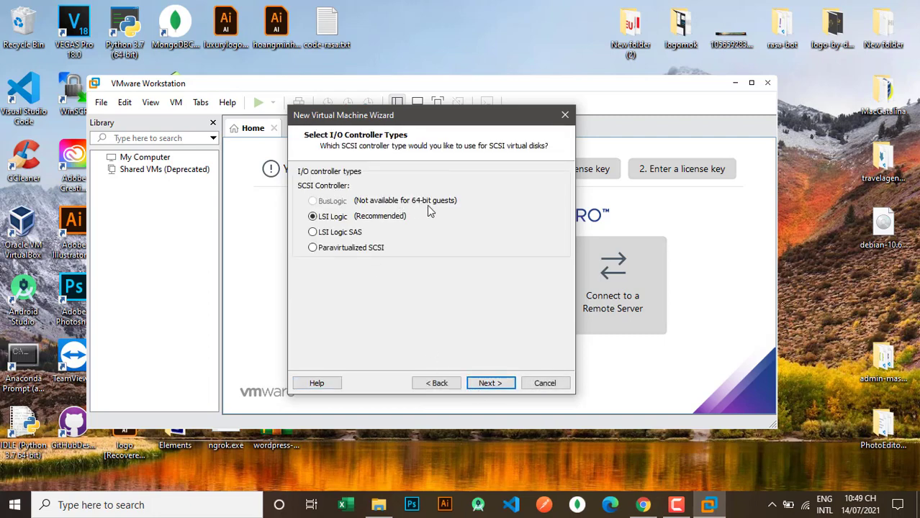
Create a new 30 GB SCSI virtual disk with the LSI Logic controller, split into multiple files and stored as Debian 10.x 64-bit.vmdk
left_click(489, 383)
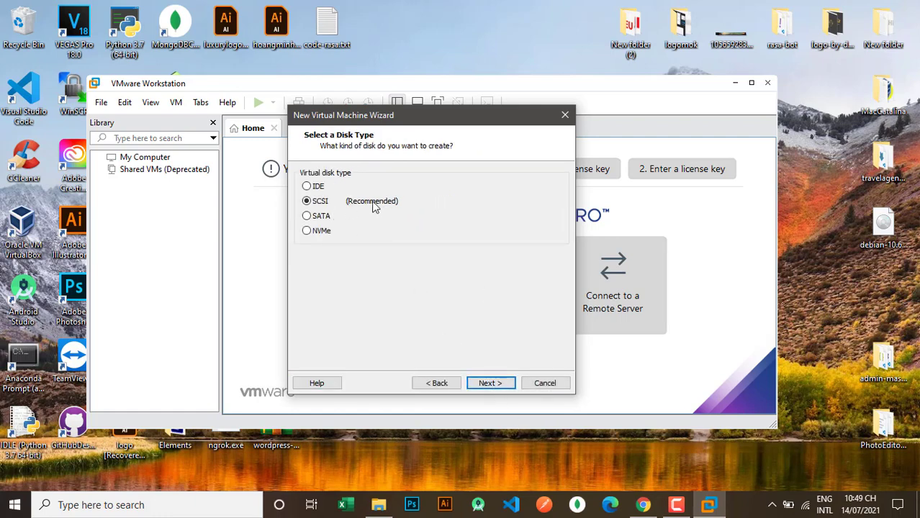
left_click(488, 383)
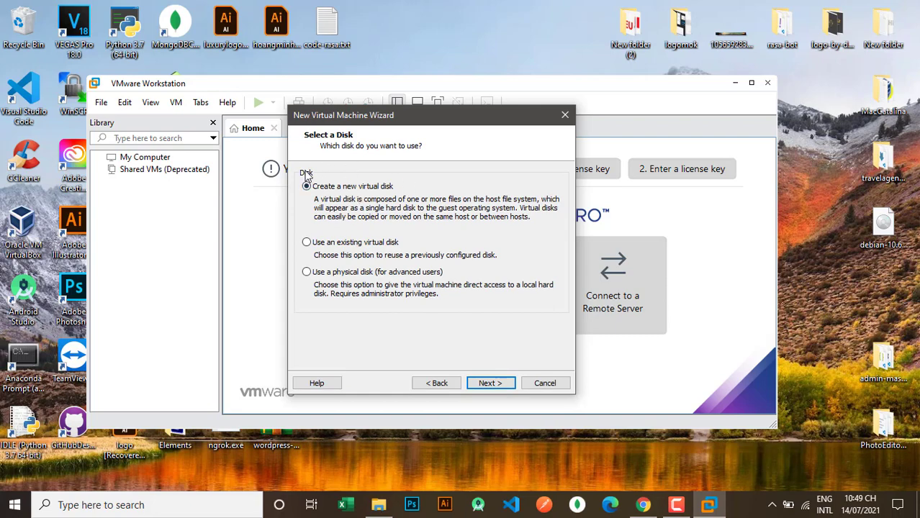
left_click(483, 383)
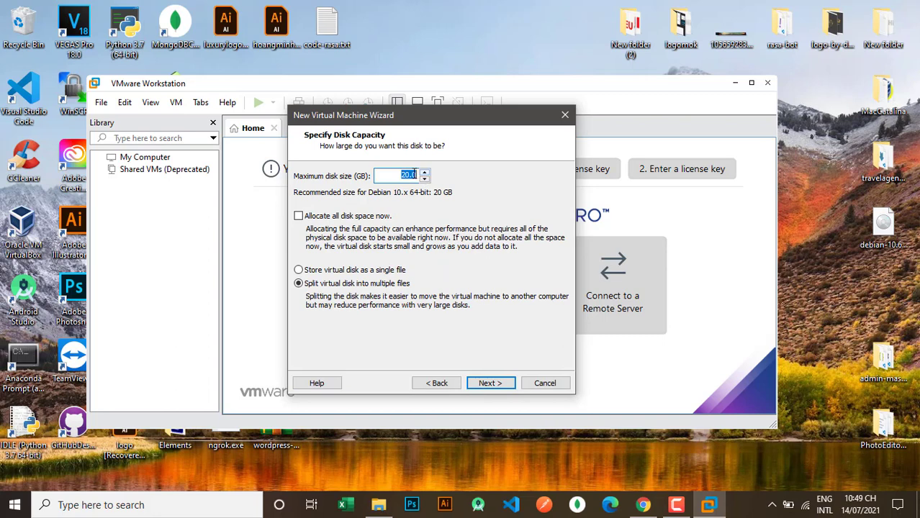
left_click(404, 177)
left_click(487, 384)
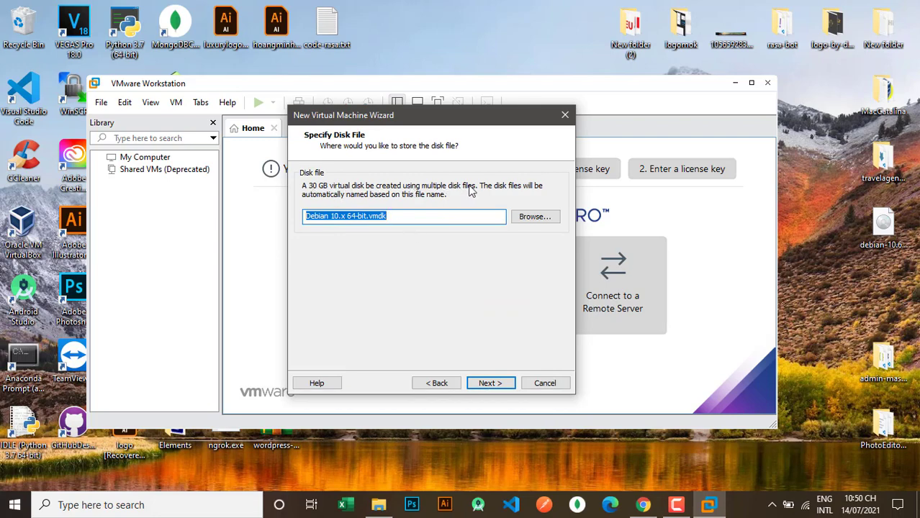
left_click(494, 383)
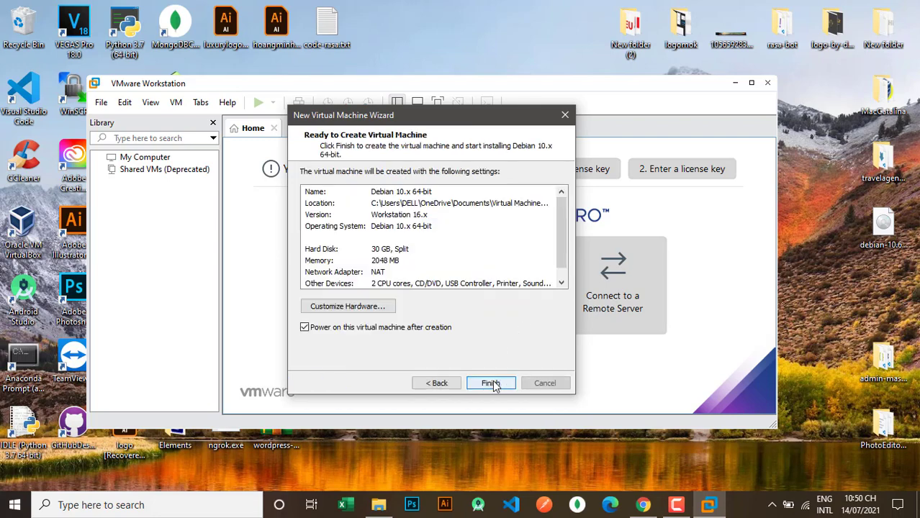
Finish creating the virtual machine with power-on after creation enabled, and move its window up to fit the whole installer screen
left_click(486, 387)
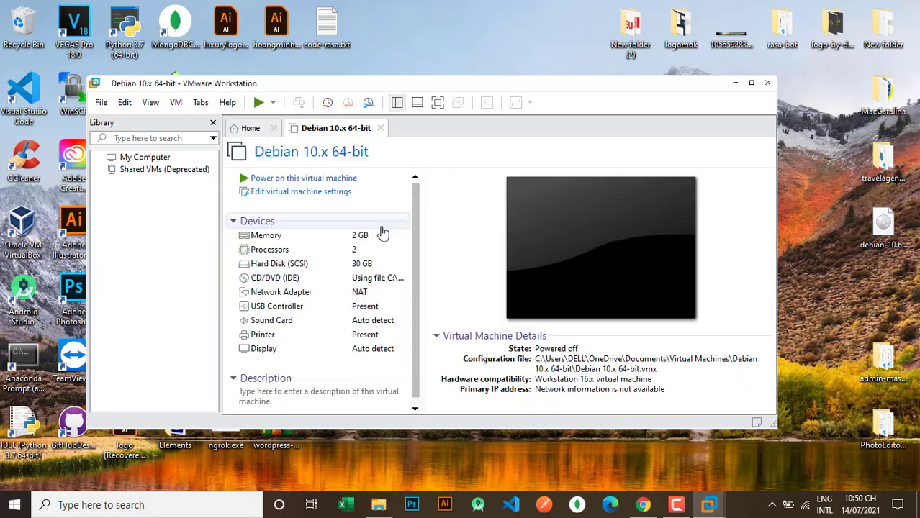
left_click(664, 274)
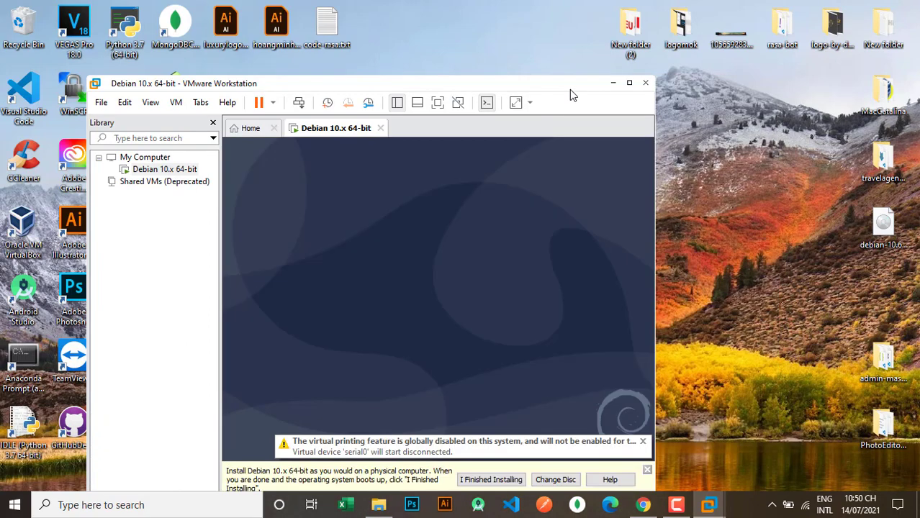
left_click_drag(563, 91, 575, 55)
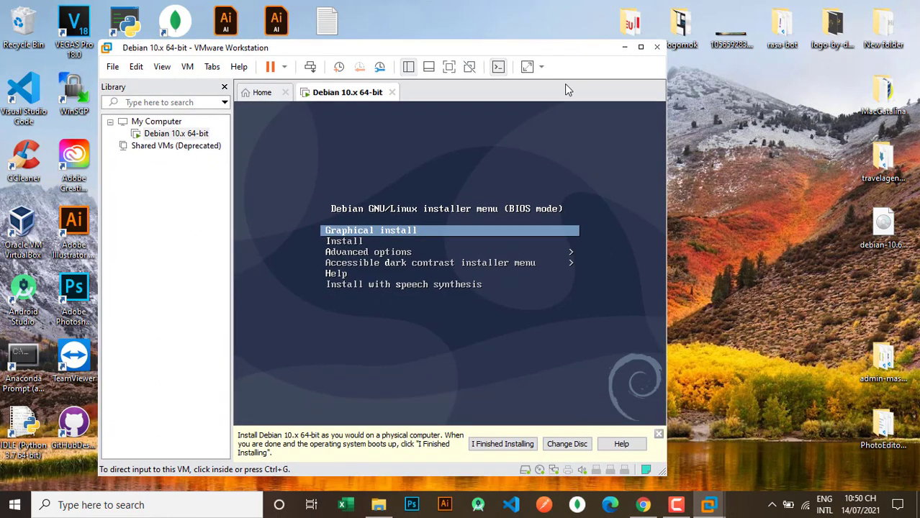